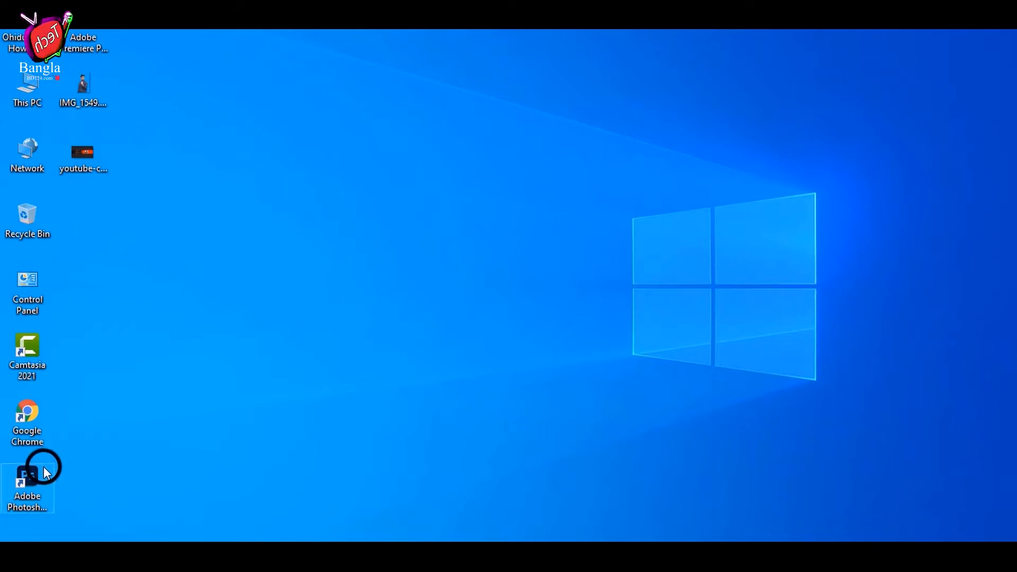
- Launch Photoshop and open the recent photo IMG_1549.JPG
double_click(39, 477)
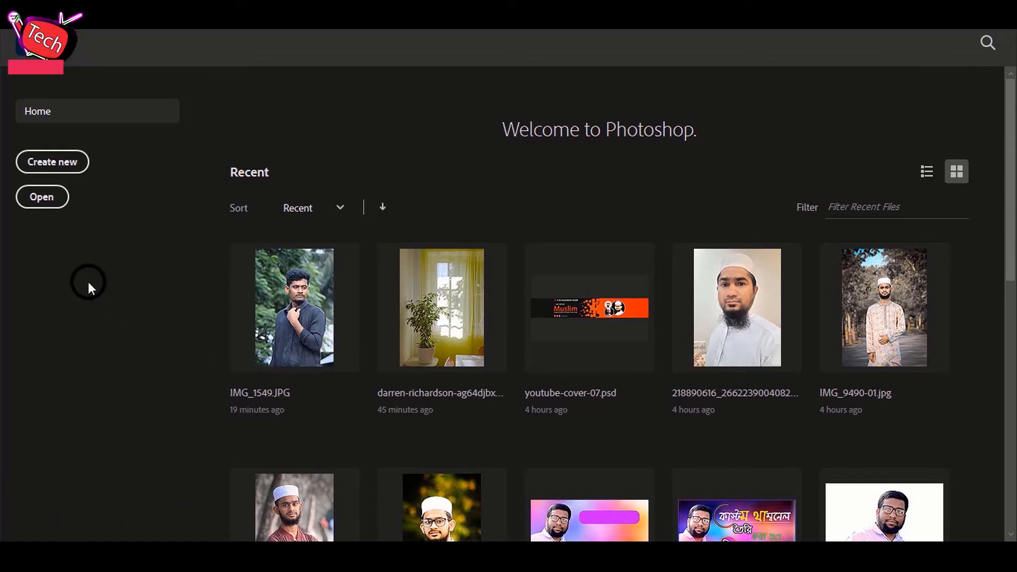
left_click(40, 201)
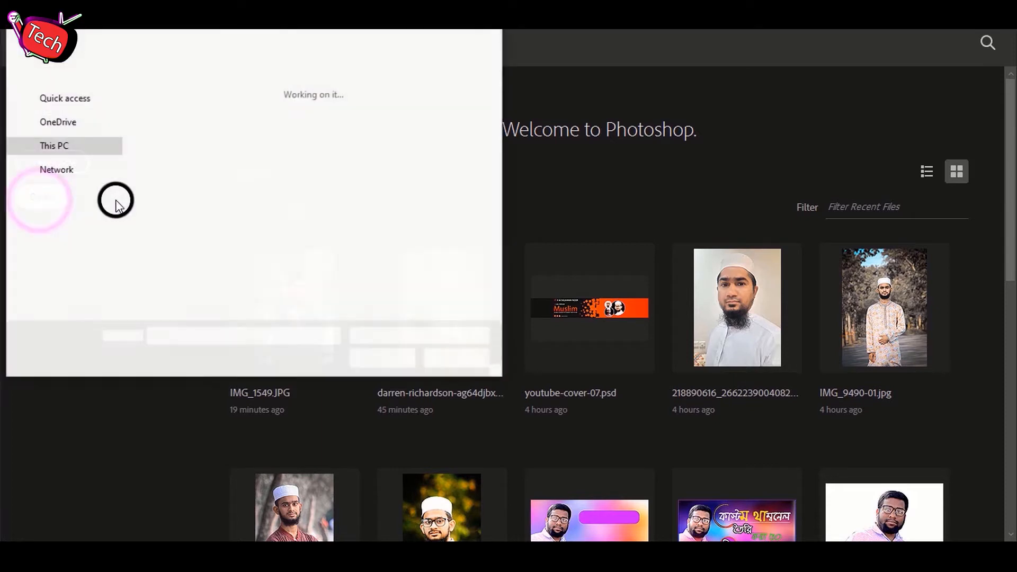
left_click(458, 360)
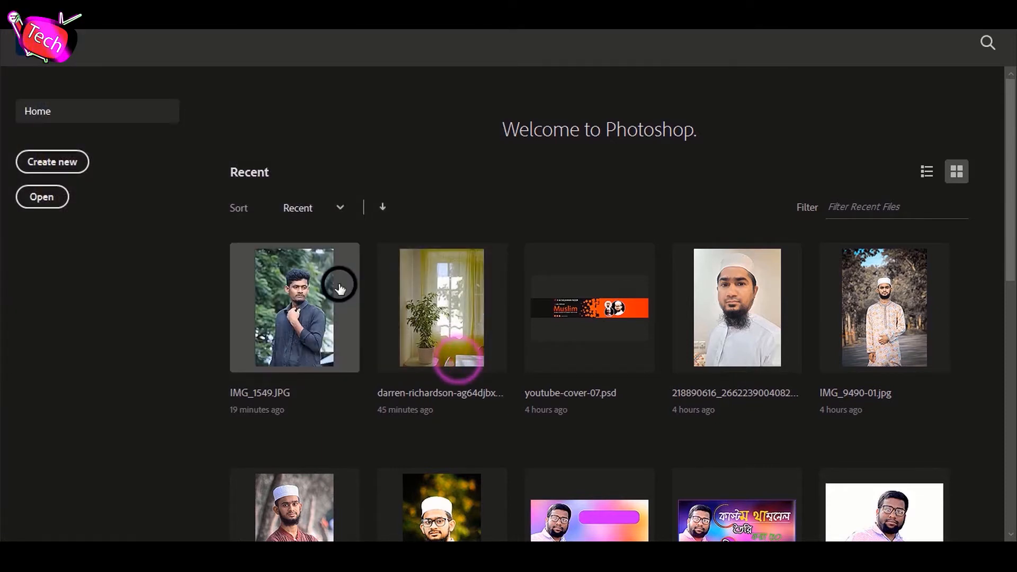
left_click(292, 278)
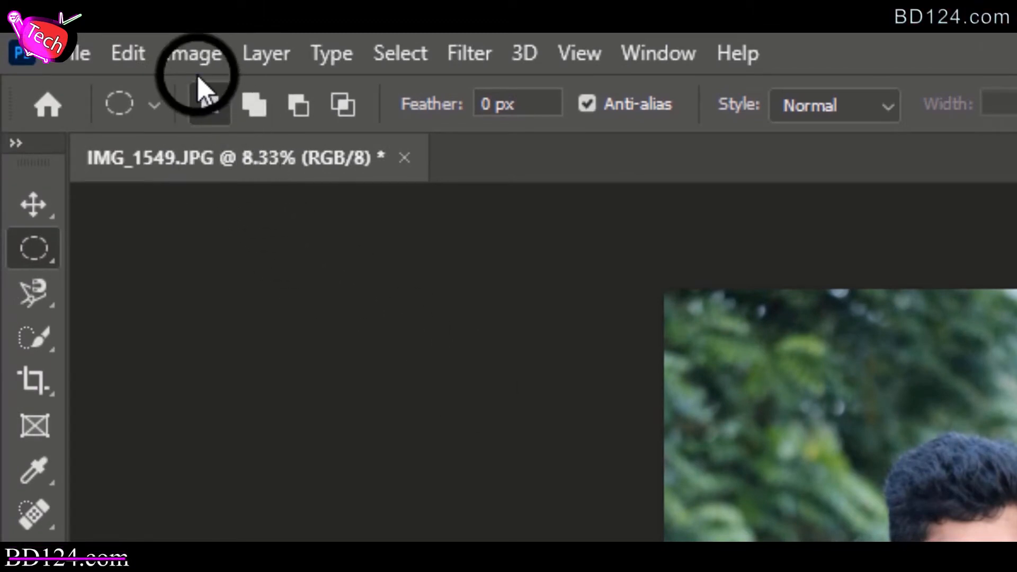
left_click(194, 57)
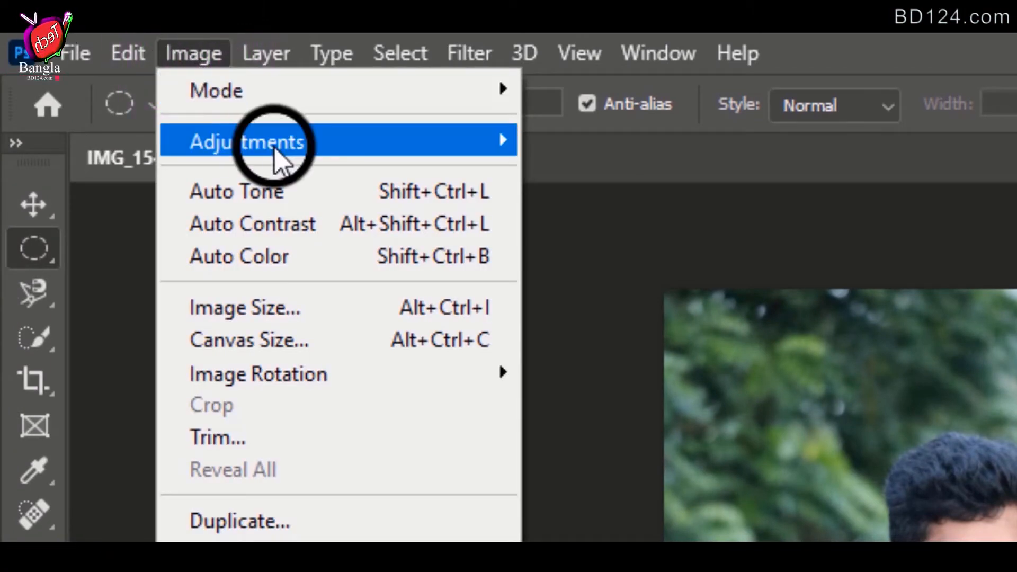
mouse_move(278, 159)
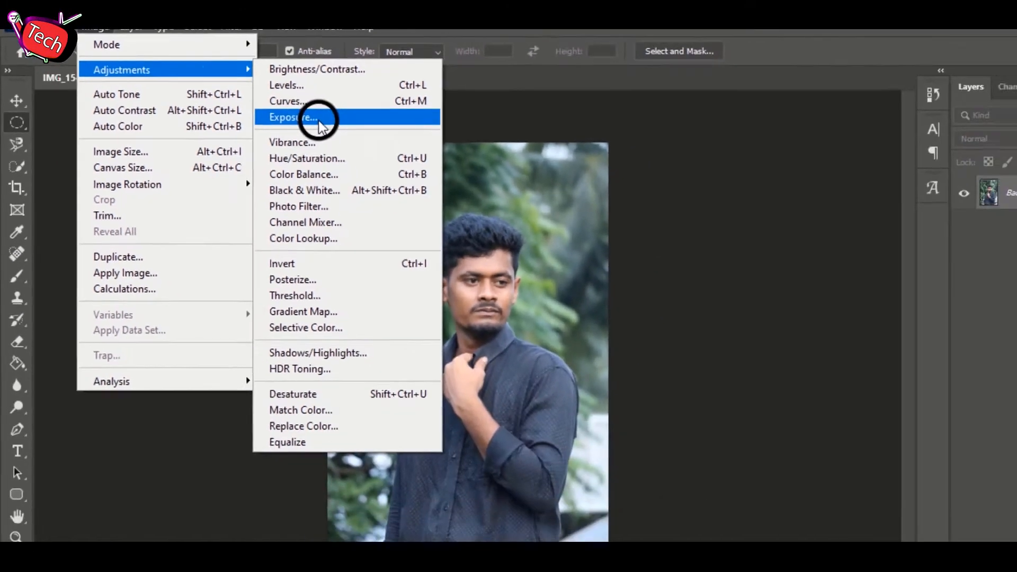
left_click(318, 119)
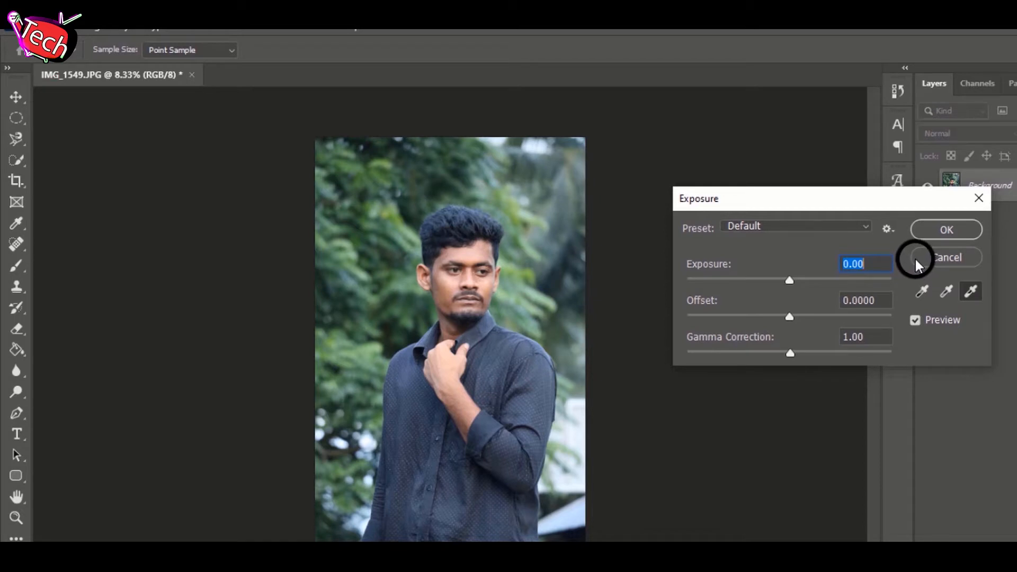
left_click(939, 256)
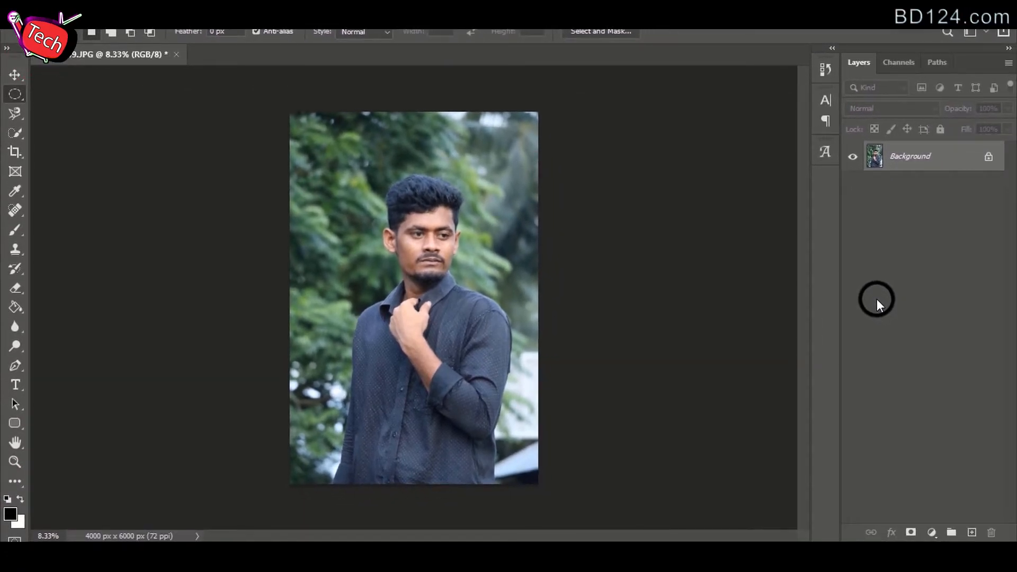
- Duplicate the Background layer, hide the original and make the copy the active layer
key("ctrl+j")
left_click(854, 188)
left_click(901, 186)
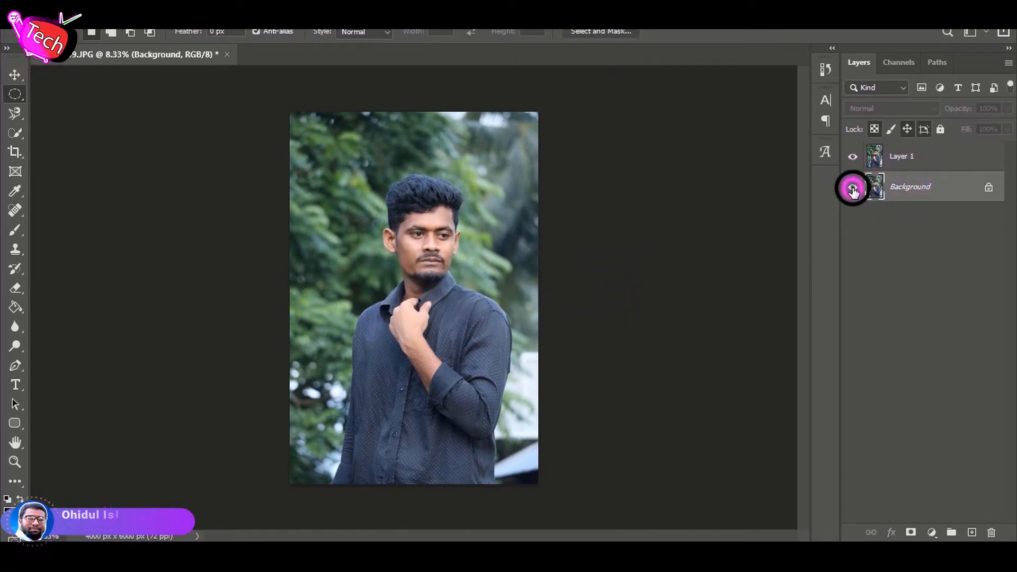
left_click(850, 187)
left_click(896, 158)
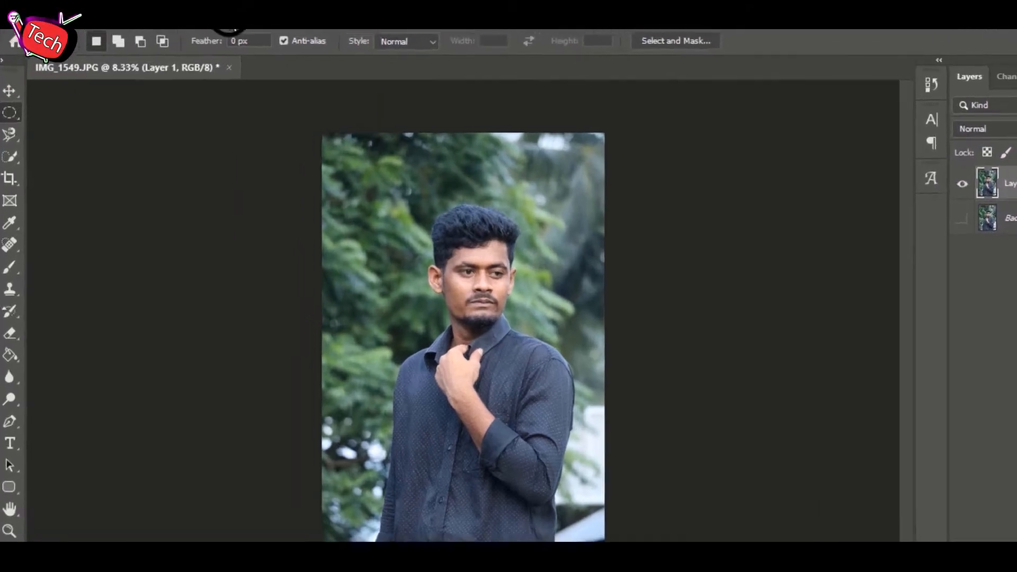
- Open the duplicated layer in the Camera Raw Filter
left_click(208, 10)
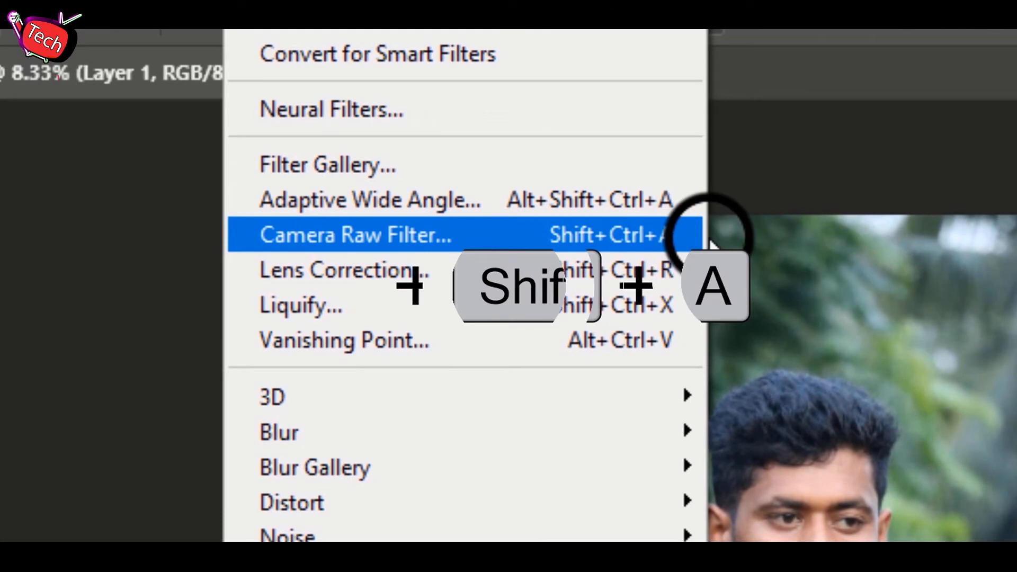
left_click(498, 234)
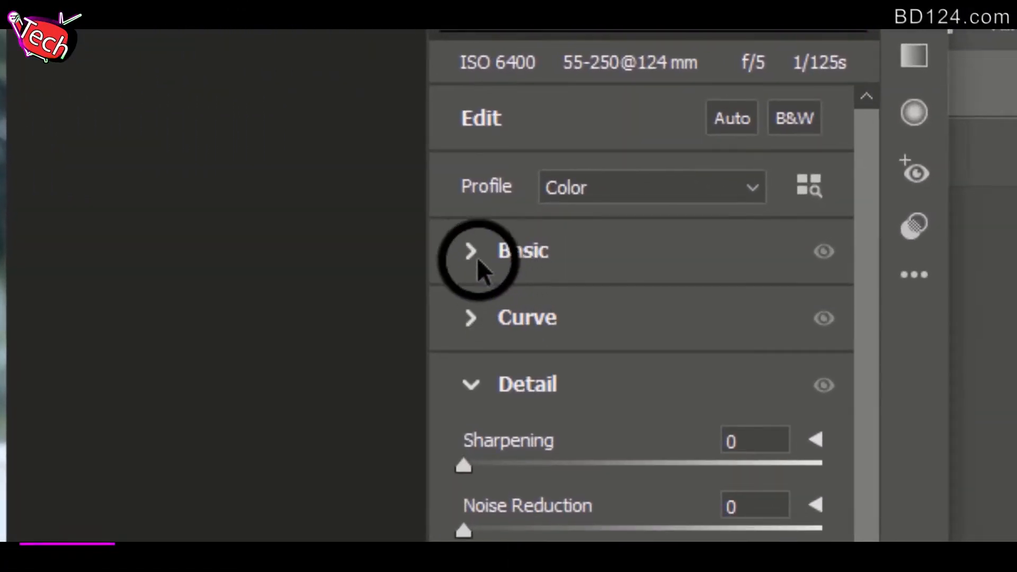
- Try the Monochrome profile on the photo and switch back to the Color profile
left_click(609, 197)
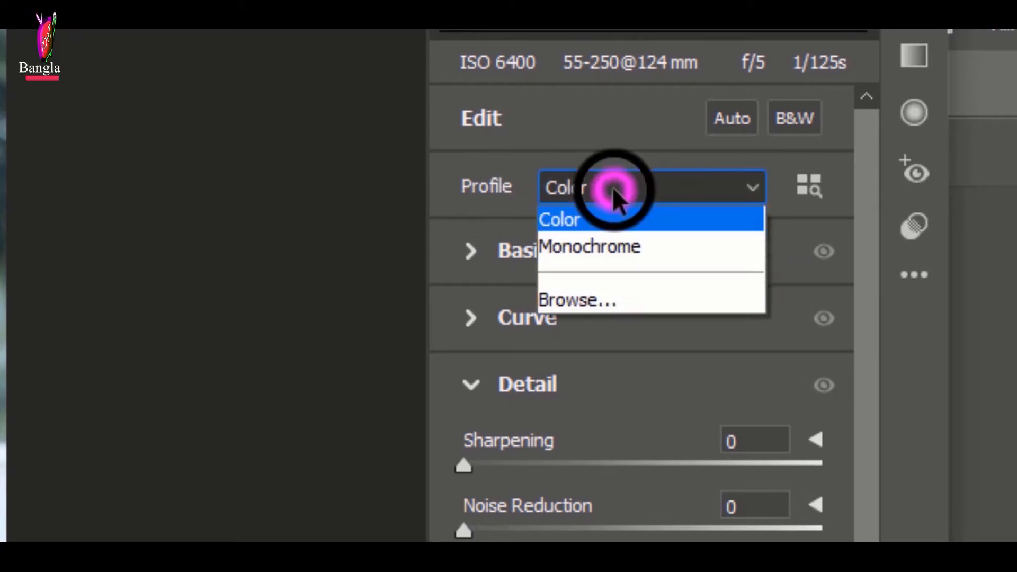
left_click(639, 244)
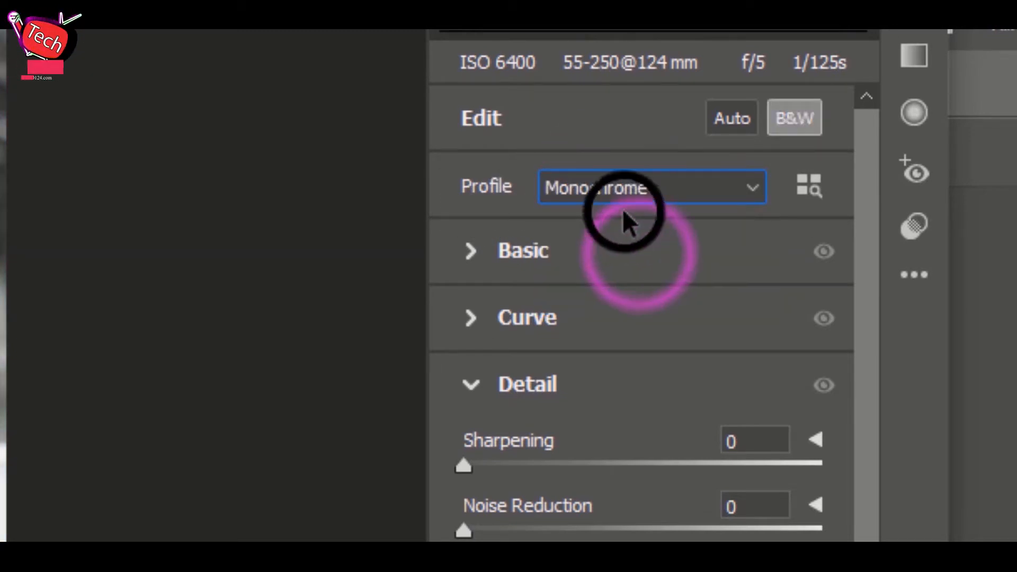
left_click(647, 191)
left_click(608, 222)
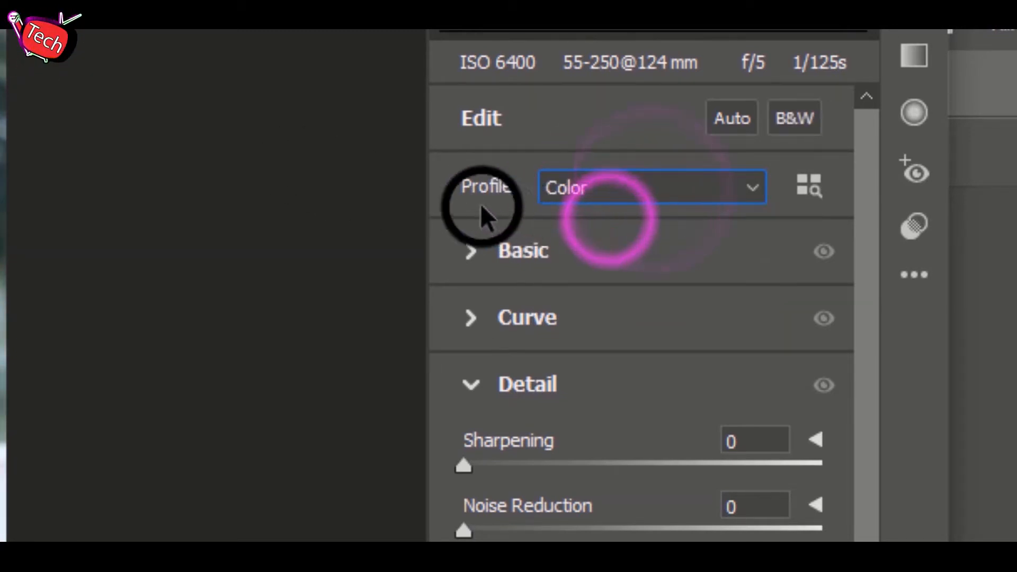
- Set the Basic temperature to -7, tint +14, exposure +0.55, contrast +17, highlights +13, shadows -11, whites +8, and lower the blacks
left_click(473, 246)
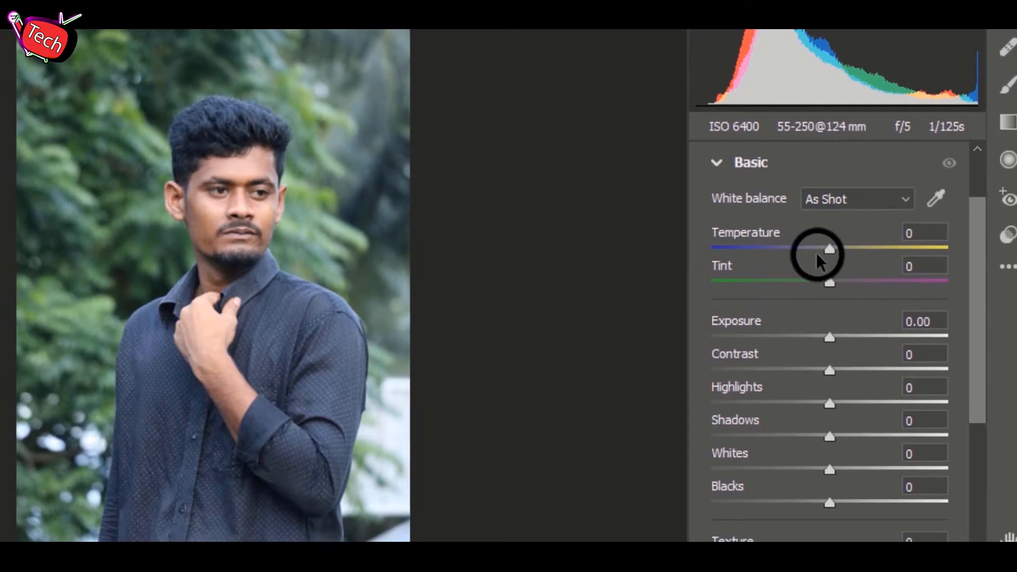
left_click_drag(828, 249, 844, 284)
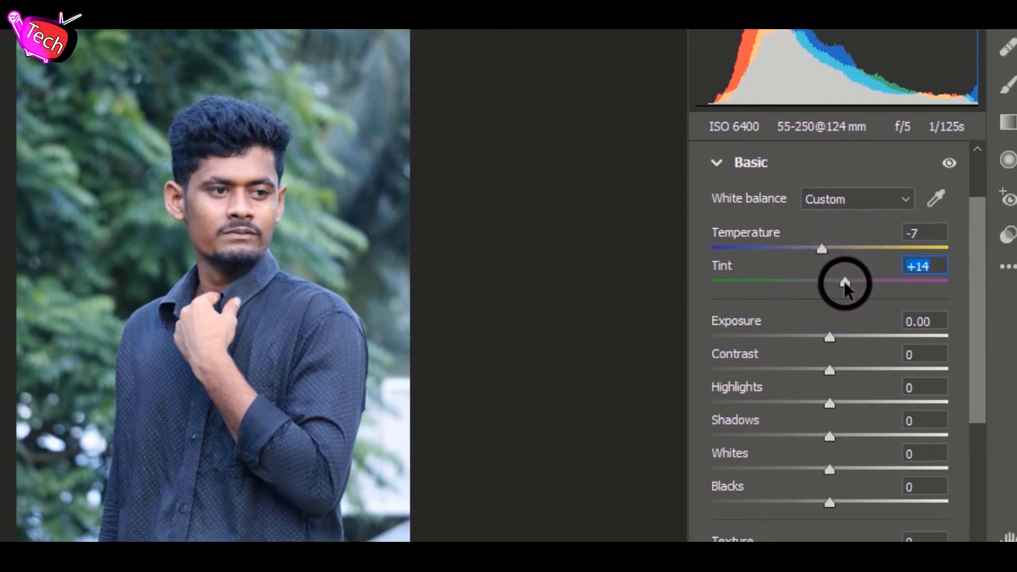
left_click_drag(835, 337, 848, 337)
left_click_drag(829, 370, 849, 371)
left_click_drag(830, 406, 828, 460)
left_click_drag(836, 505, 795, 508)
scroll(796, 509, "down", 3)
scroll(784, 345, "up", 5)
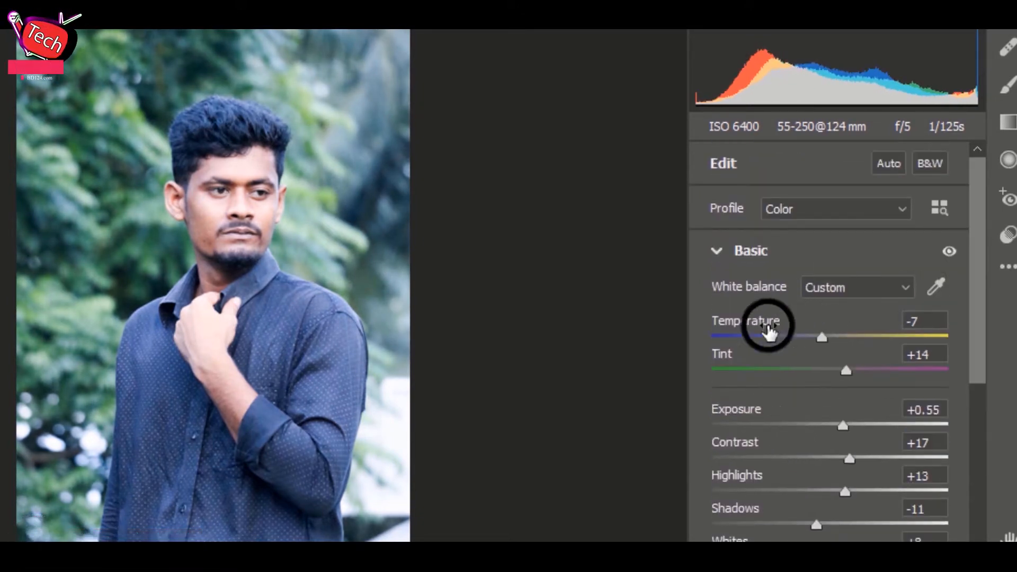
left_click(741, 252)
left_click(795, 293)
left_click(737, 162)
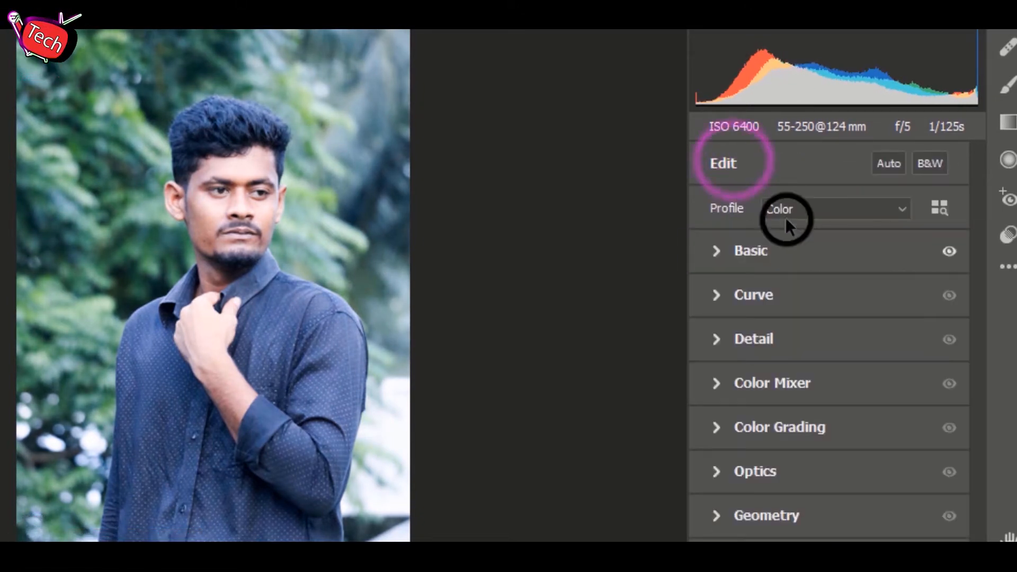
left_click(755, 345)
left_click(797, 335)
- Set the Color Mixer hue to +12 for reds and -34 for oranges
left_click(792, 383)
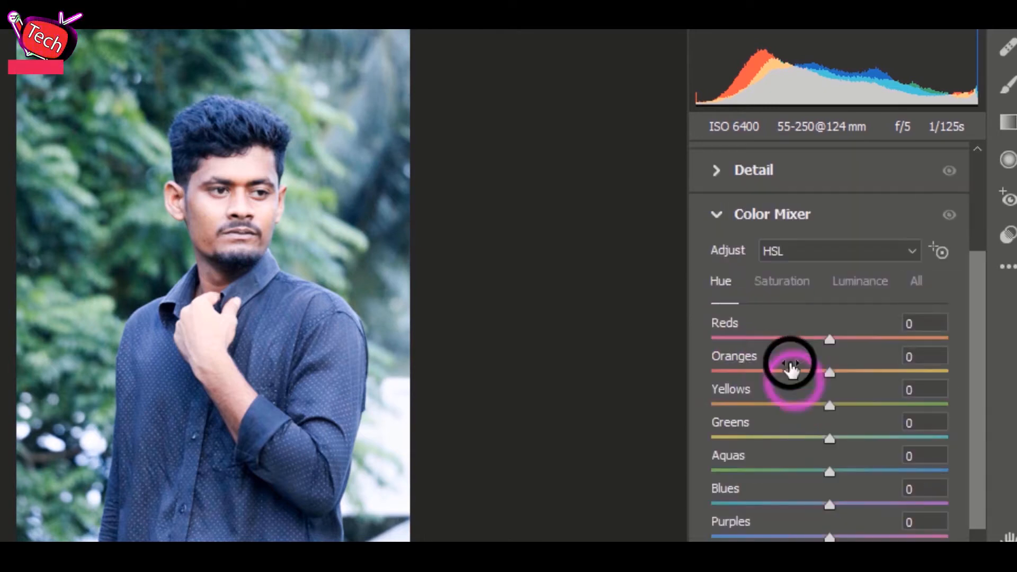
left_click_drag(830, 341, 790, 321)
left_click(222, 225)
left_click(211, 214)
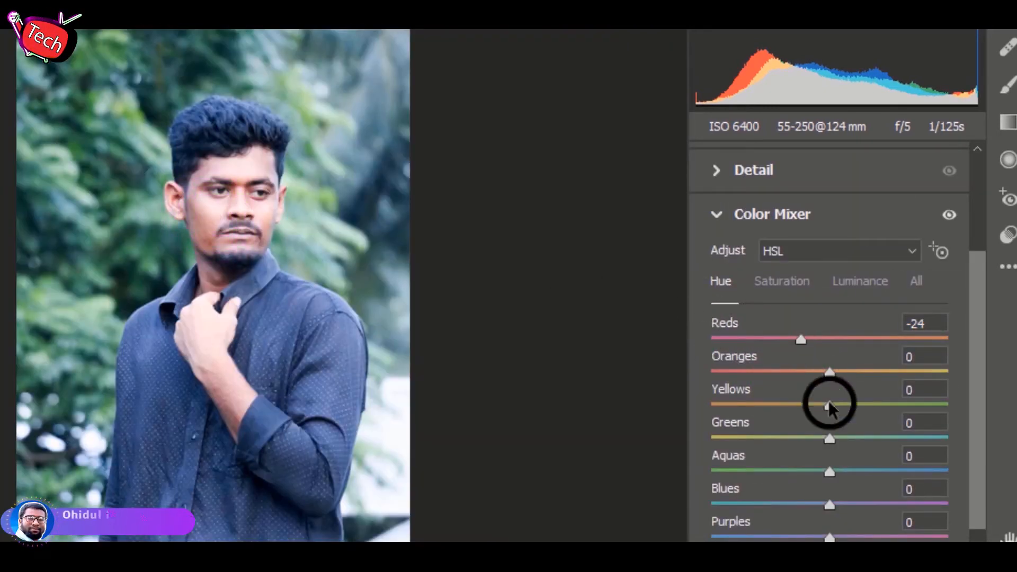
left_click_drag(813, 344, 845, 338)
left_click_drag(830, 373, 790, 370)
- Set the Color Mixer saturation to reds -50, oranges +50, yellows +52, greens +95, aquas +83, blues +68 and purples +21
left_click(783, 282)
left_click_drag(829, 339, 770, 339)
left_click_drag(829, 373, 887, 370)
left_click_drag(826, 406, 870, 408)
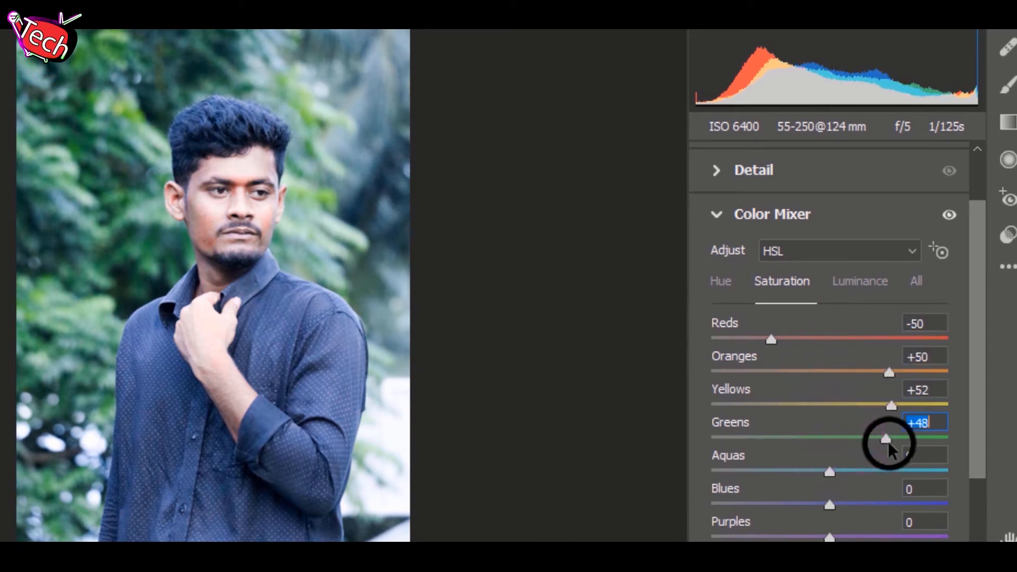
left_click_drag(892, 443, 942, 438)
left_click_drag(830, 471, 927, 471)
left_click_drag(830, 504, 909, 504)
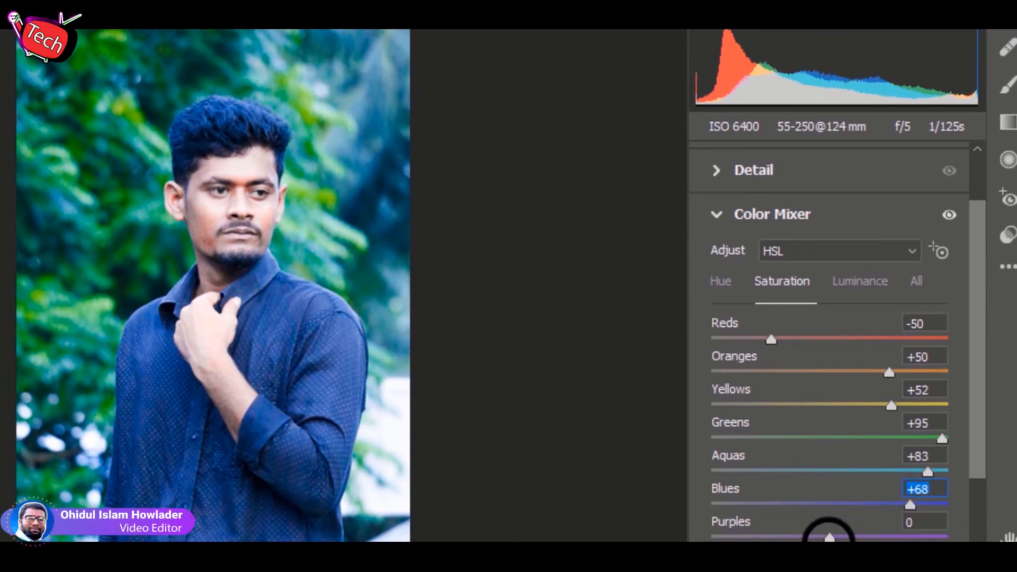
left_click_drag(871, 536, 854, 536)
left_click(829, 568)
- Set the Color Mixer luminance to reds +21, oranges +7, yellows +12, greens 0, aquas +94 and blues +13
left_click(847, 282)
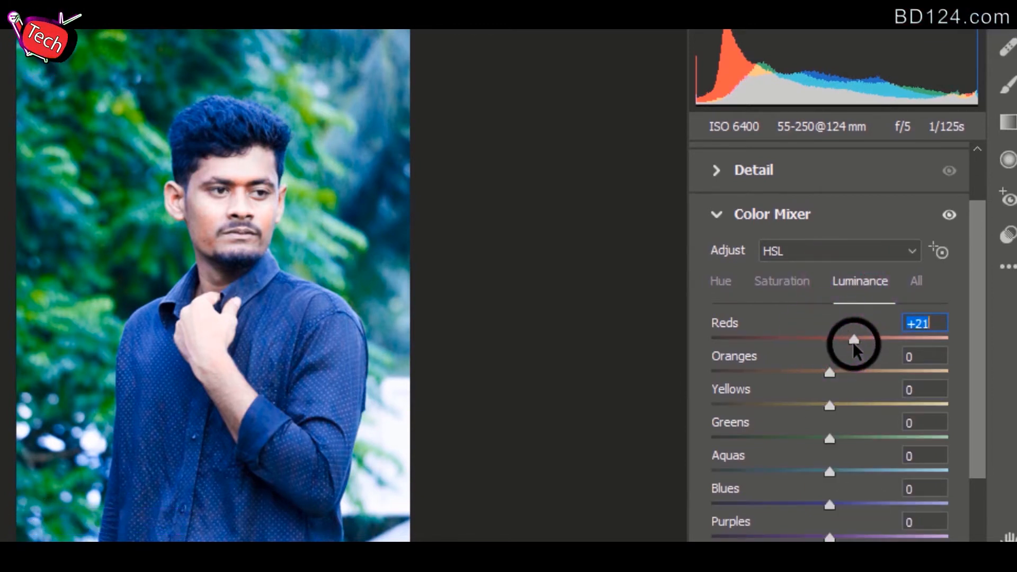
left_click_drag(828, 371, 849, 374)
left_click_drag(838, 409, 754, 391)
left_click_drag(829, 438, 926, 430)
double_click(920, 439)
left_click_drag(751, 406, 844, 408)
left_click_drag(830, 471, 941, 472)
mouse_move(829, 505)
left_mouse_down()
mouse_move(906, 511)
mouse_move(843, 518)
left_mouse_up()
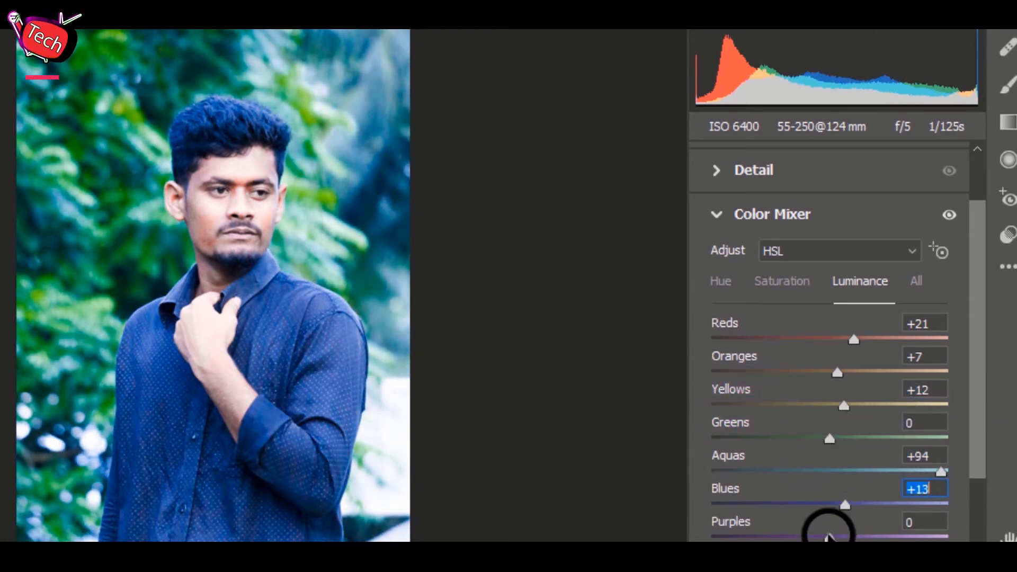
- Set the Color Mixer hue to -6 for aquas, +3 for blues and +15 for purples
left_click(916, 280)
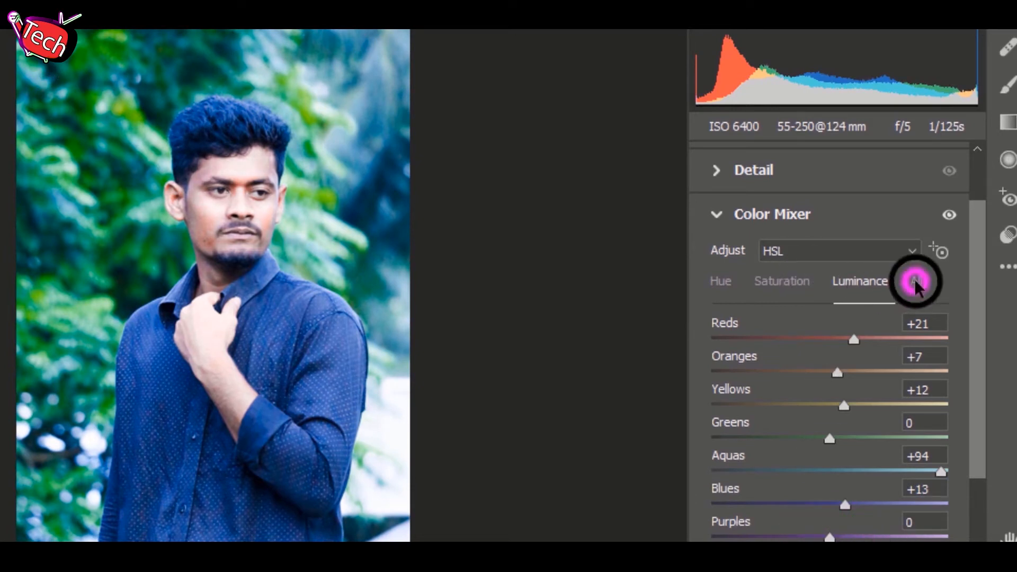
left_click(768, 281)
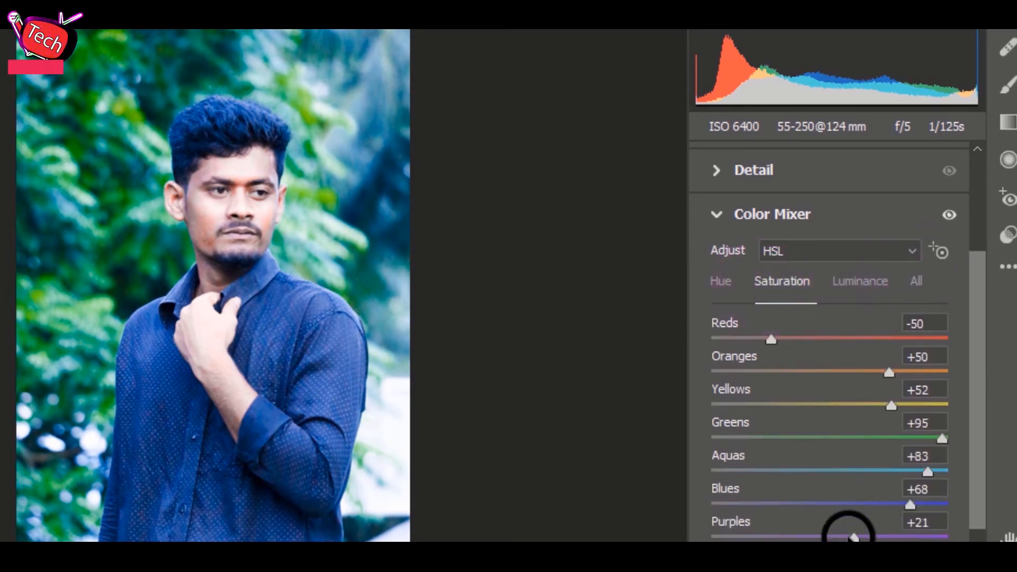
left_click(719, 279)
left_click_drag(829, 468, 822, 469)
left_click_drag(830, 503, 846, 536)
left_click(829, 537)
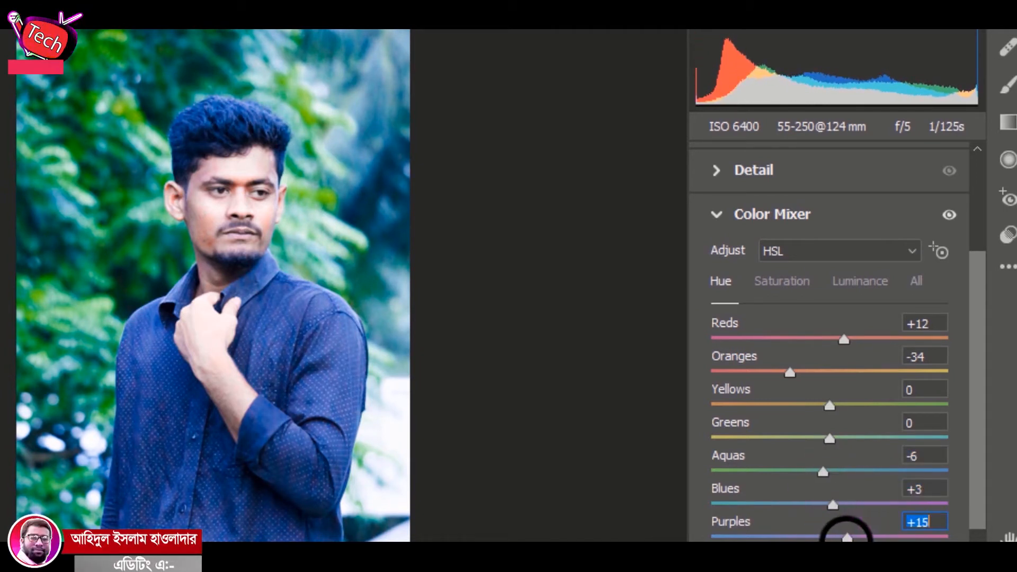
- In Color Grading, set the shadows luminance to -1 and blending to 78, and slightly adjust the midtones and highlights luminance
scroll(792, 391, "down", 8)
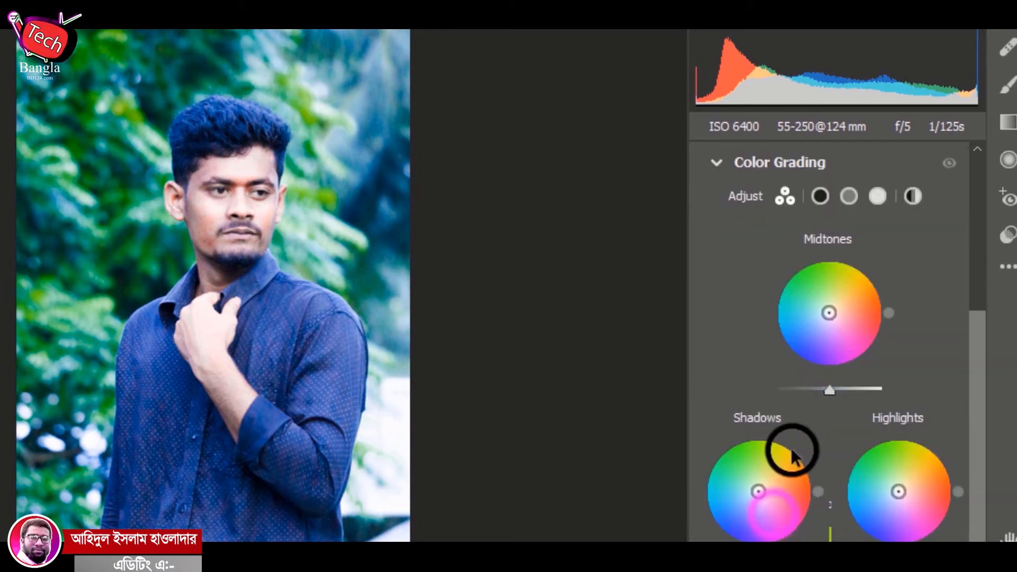
left_click_drag(826, 389, 882, 389)
left_click_drag(818, 390, 829, 390)
mouse_move(758, 569)
left_mouse_down()
mouse_move(790, 568)
mouse_move(754, 569)
left_mouse_up()
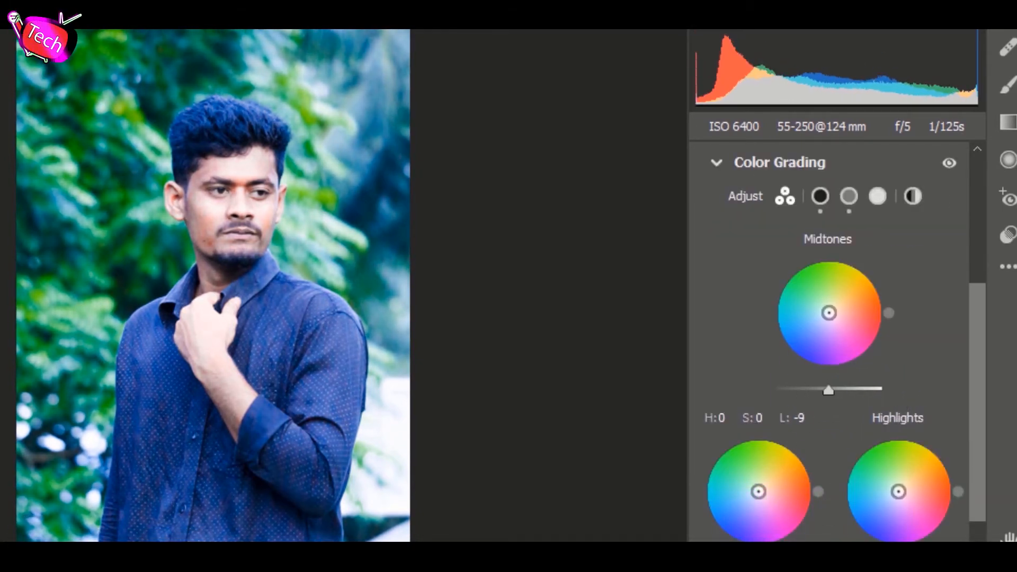
mouse_move(899, 569)
left_mouse_down()
mouse_move(933, 568)
mouse_move(875, 568)
mouse_move(900, 568)
left_mouse_up()
left_click_drag(751, 569, 758, 492)
scroll(824, 520, "down", 2)
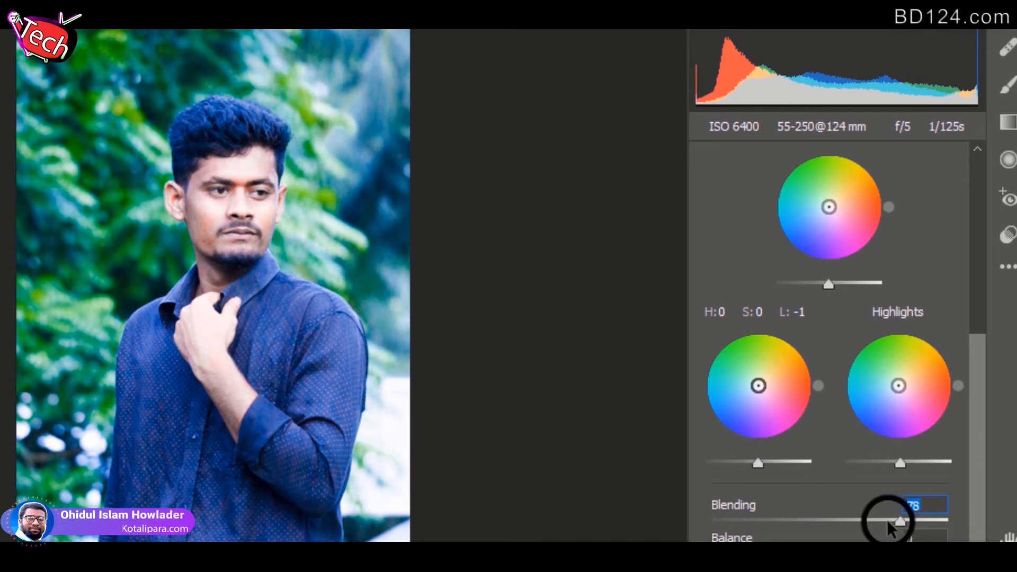
- Lower the Optics vignette almost to its minimum to darken the photo's edges
scroll(758, 483, "down", 3)
left_click(758, 483)
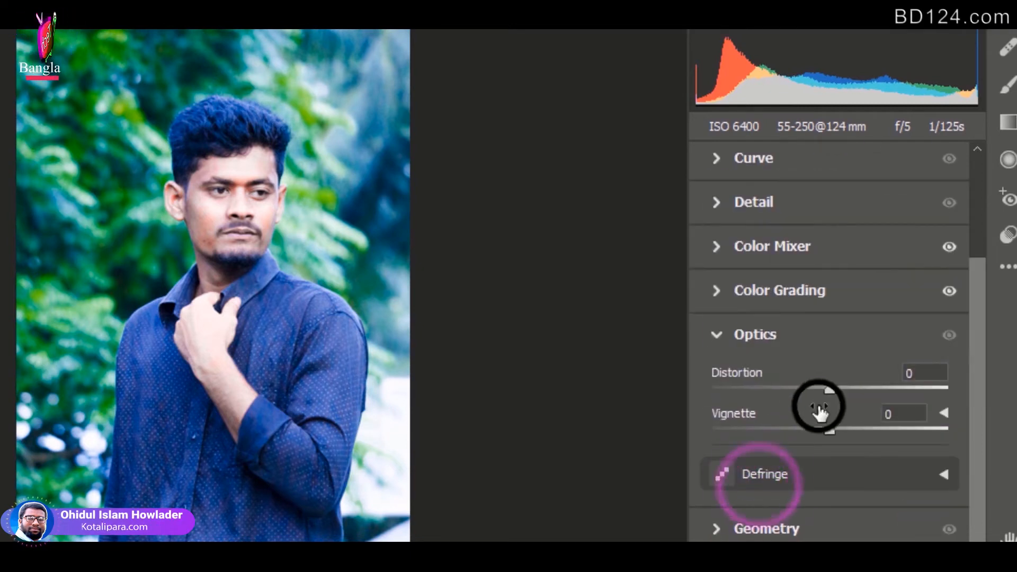
left_click_drag(826, 430, 714, 424)
left_click(768, 525)
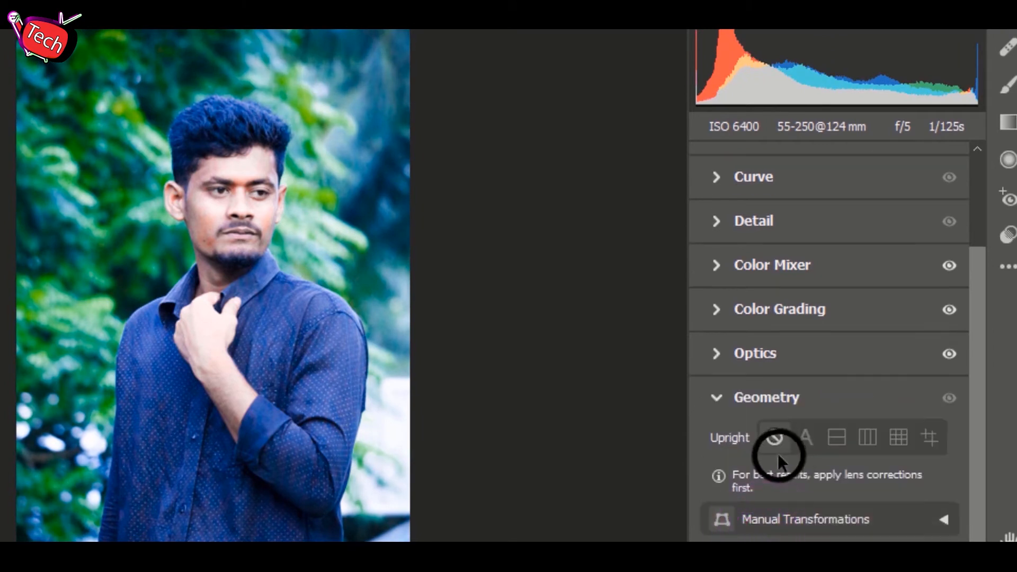
left_click(789, 567)
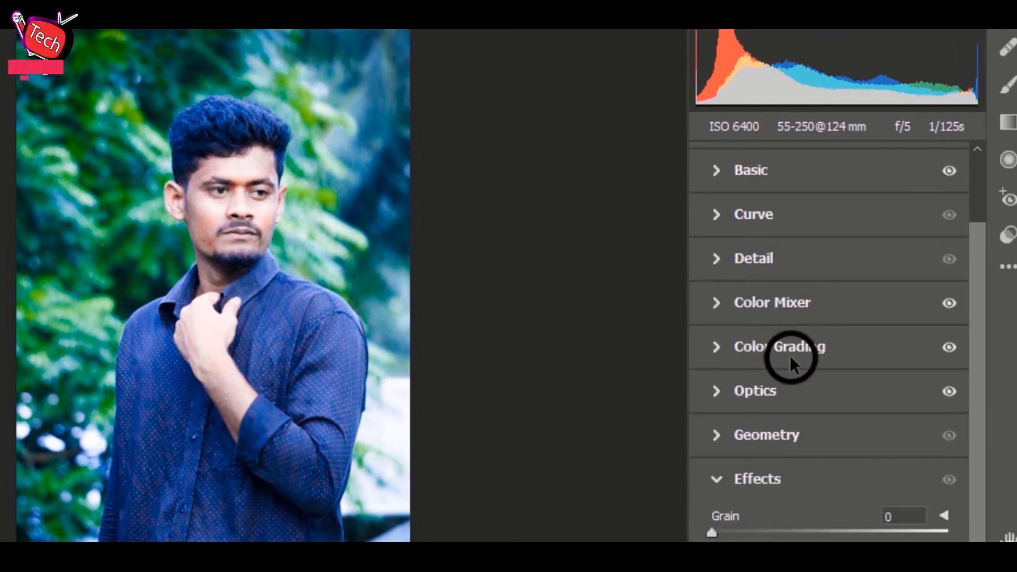
scroll(793, 255, "up", 2)
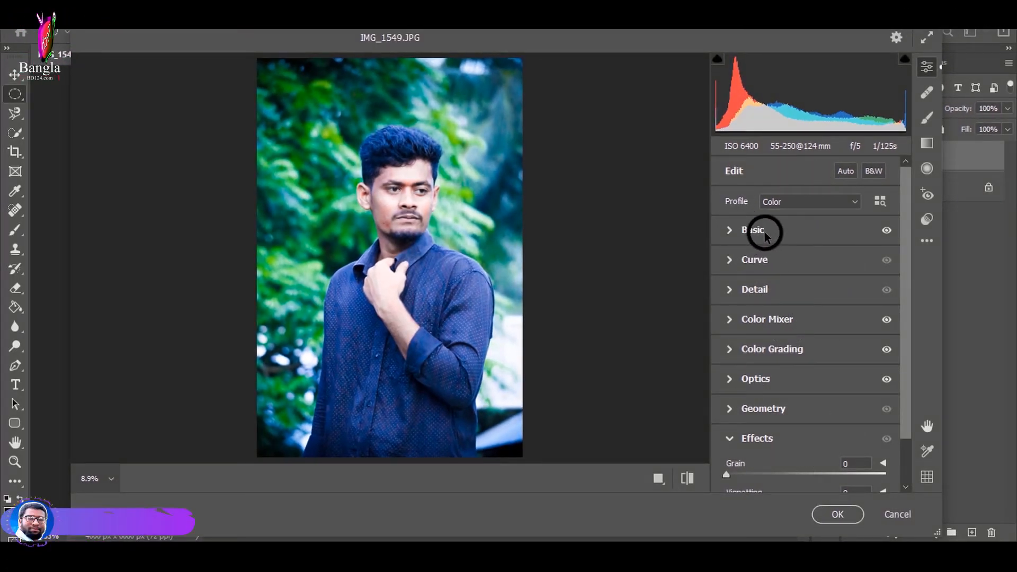
- Compare the photo with and without the Color Mixer adjustments, keep them on, and apply the Camera Raw Filter to the layer
scroll(806, 264, "down", 2)
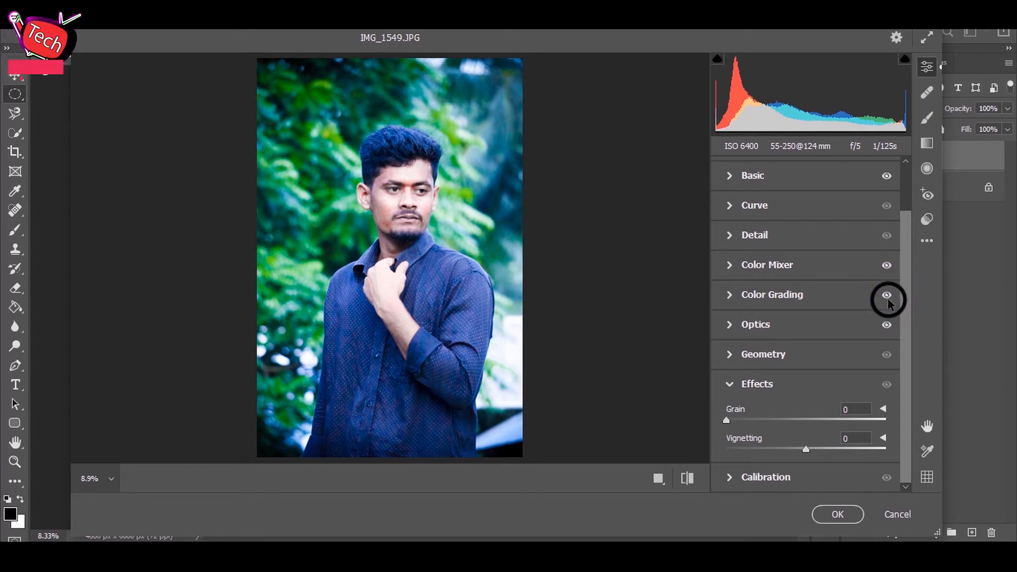
left_click(886, 265)
left_click(886, 265)
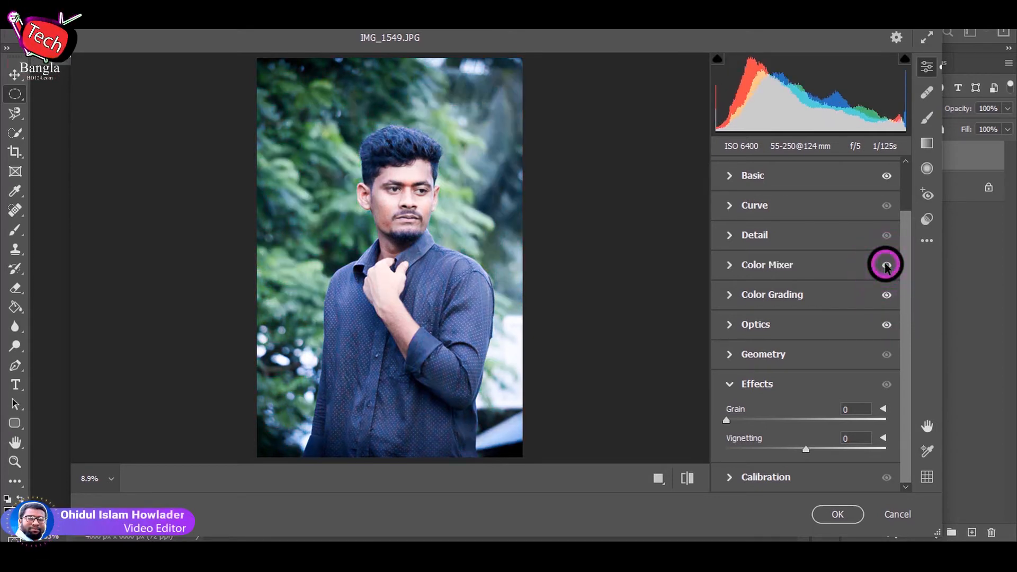
left_click(887, 265)
left_click(886, 264)
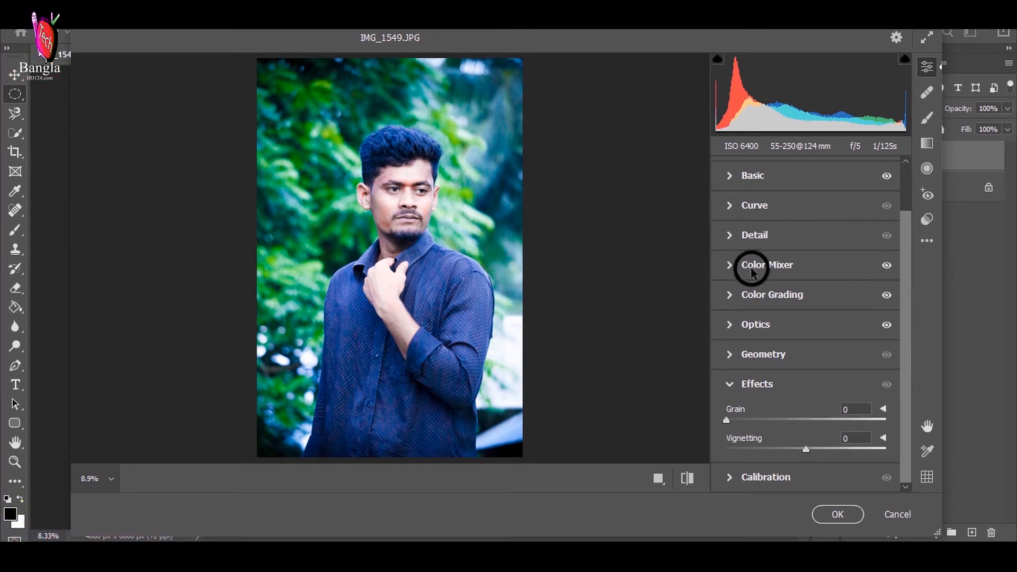
left_click(837, 514)
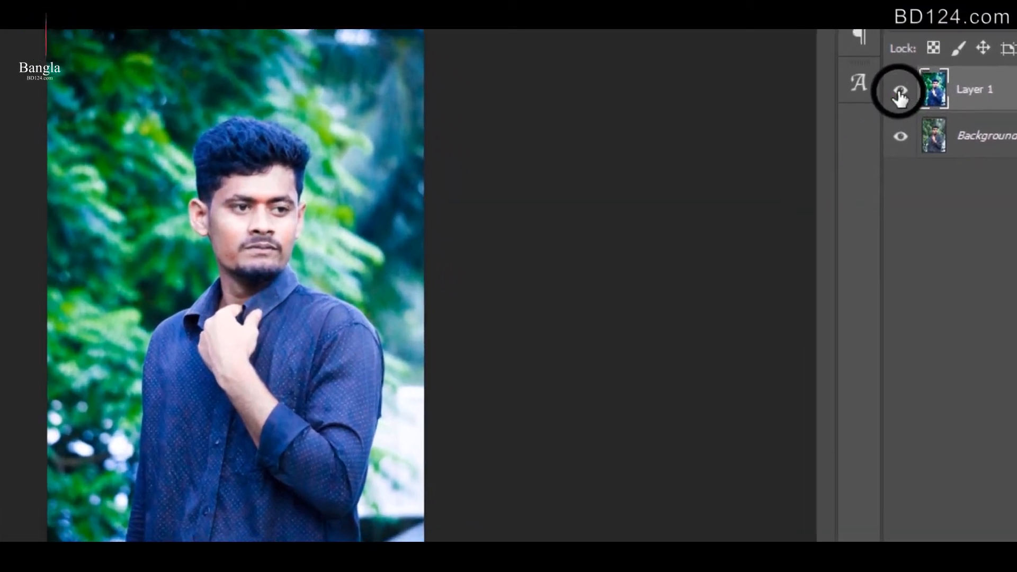
- Hide and show Layer 1 to compare the graded photo with the original Background
left_click(852, 156)
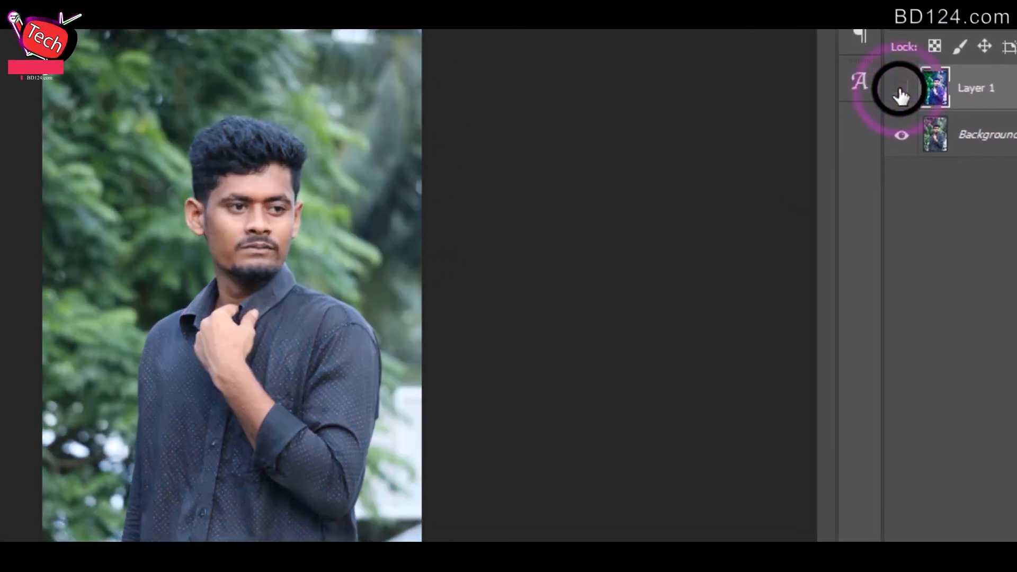
left_click(900, 90)
left_click(901, 90)
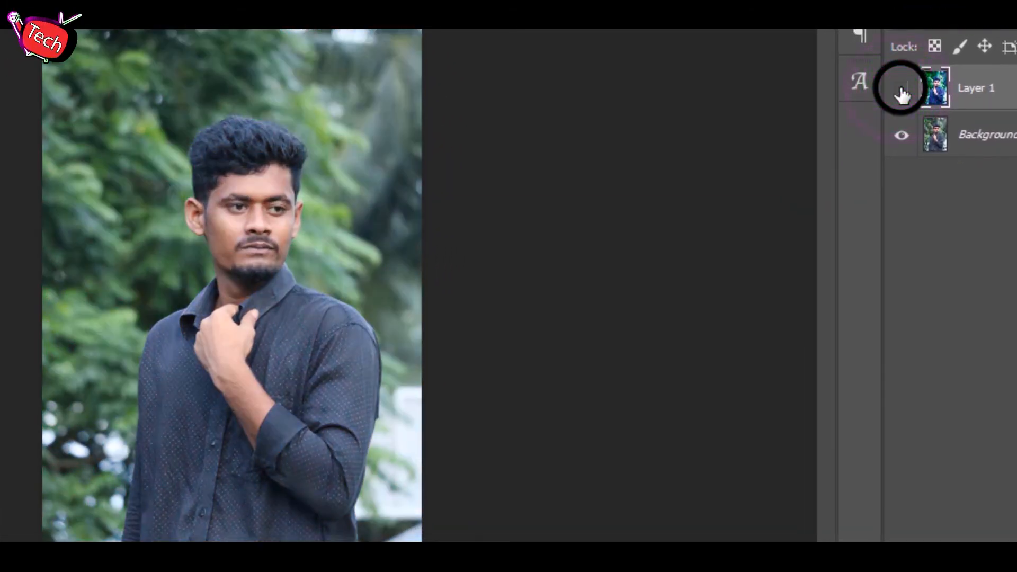
left_click(901, 91)
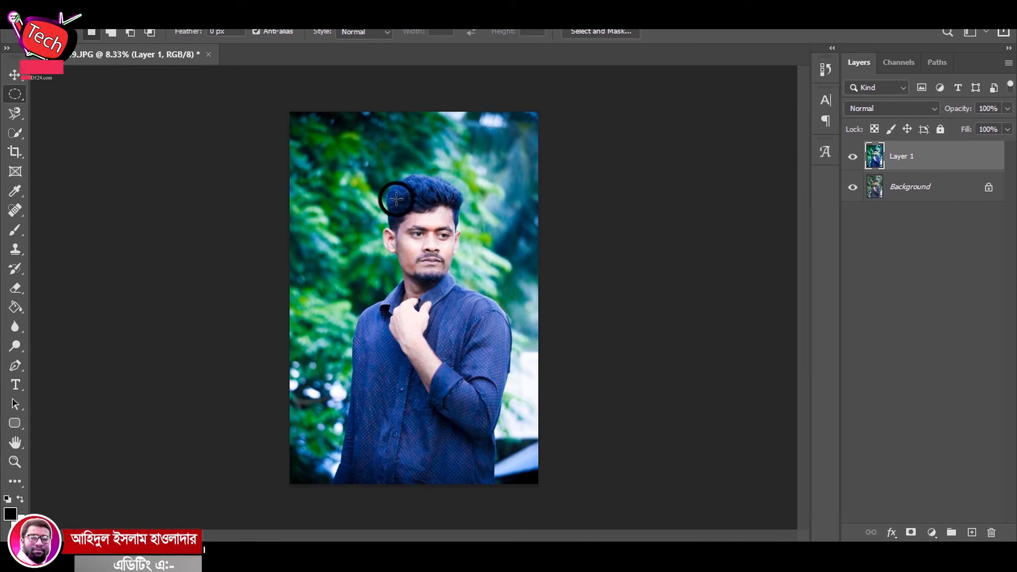
left_click_drag(249, 141, 587, 354)
left_click(663, 298)
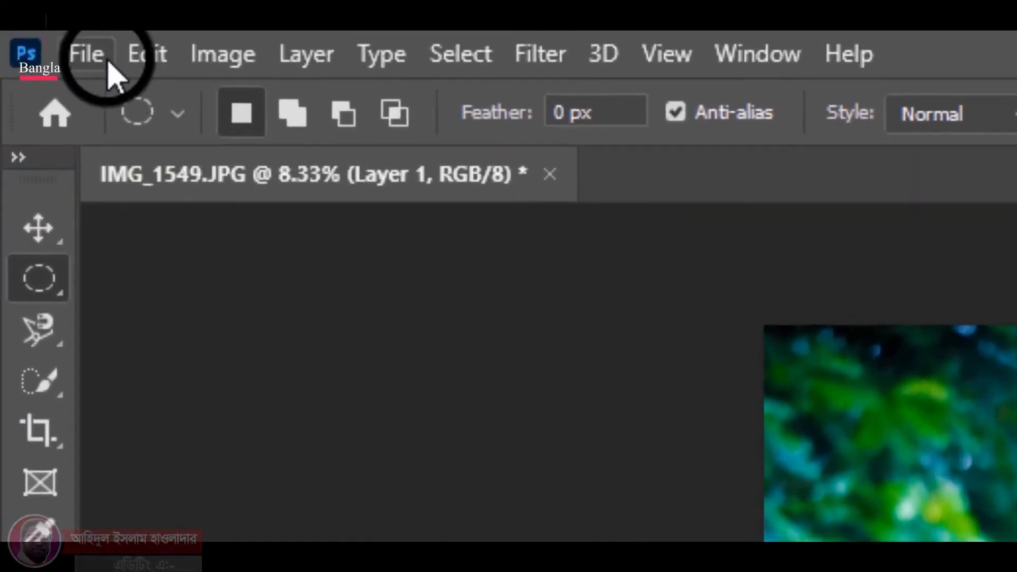
- Start saving the image under Save As on the computer, with the Desktop as the destination folder
left_click(36, 11)
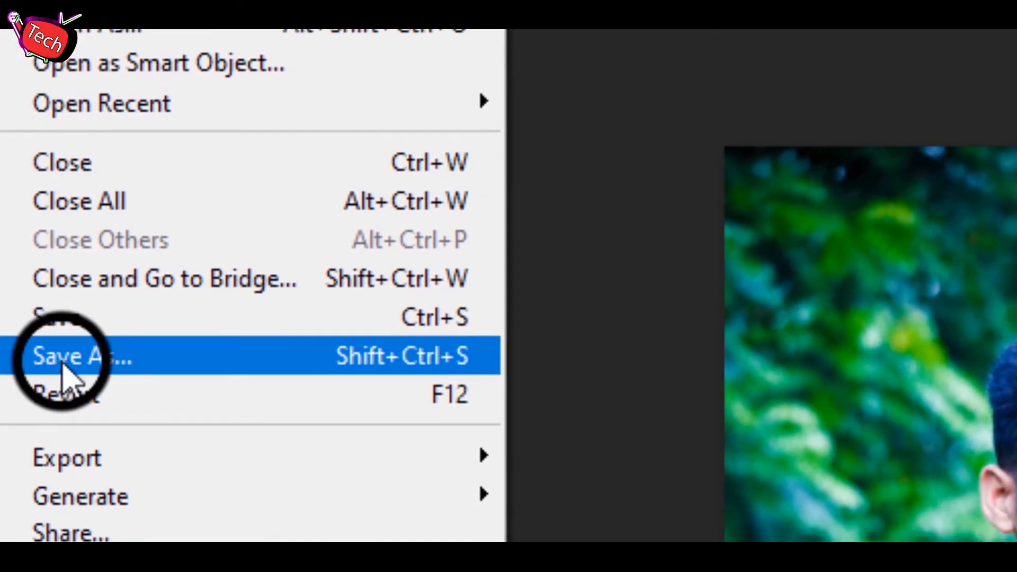
left_click(67, 365)
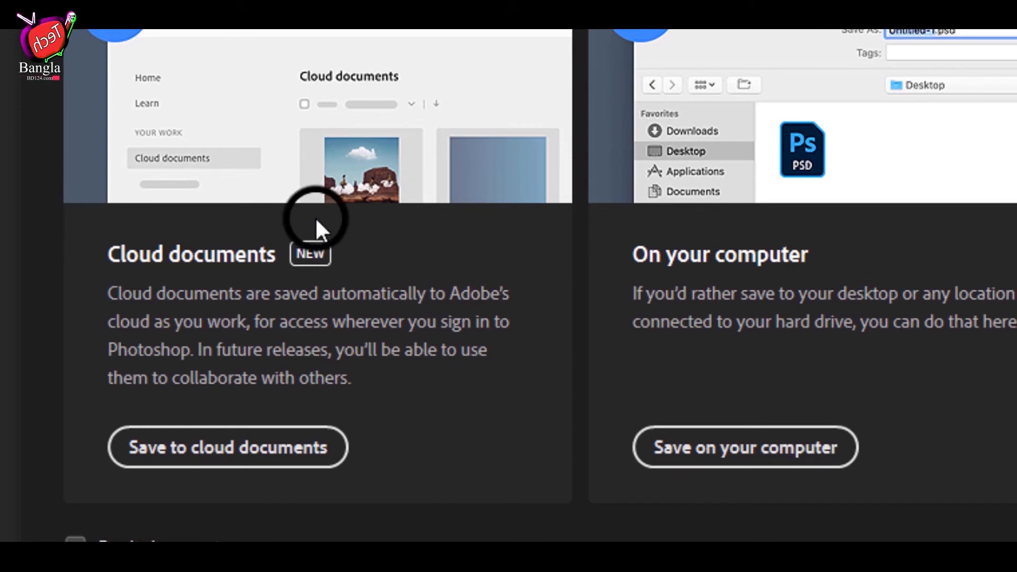
left_click(758, 453)
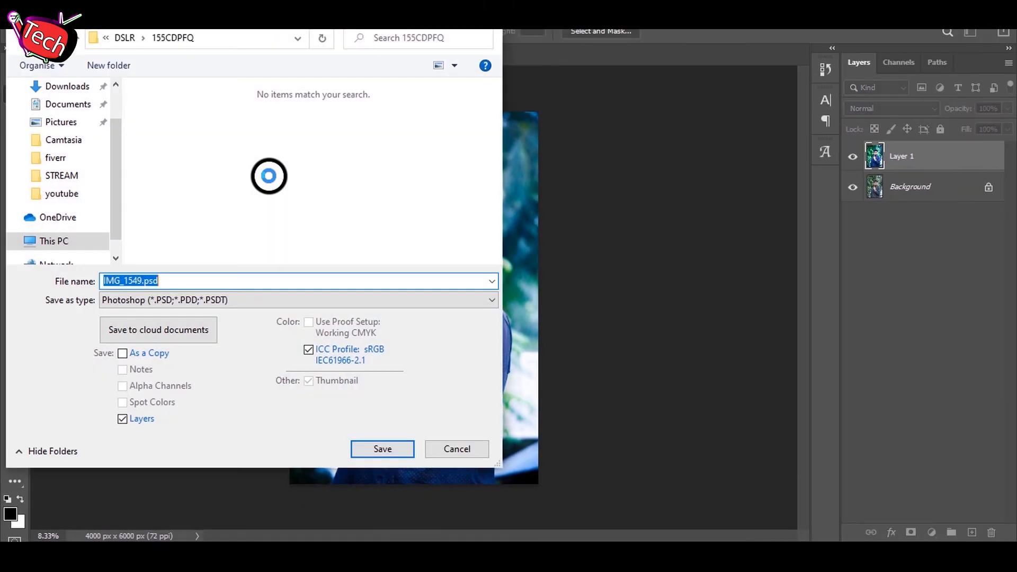
scroll(79, 125, "up", 1)
left_click(71, 116)
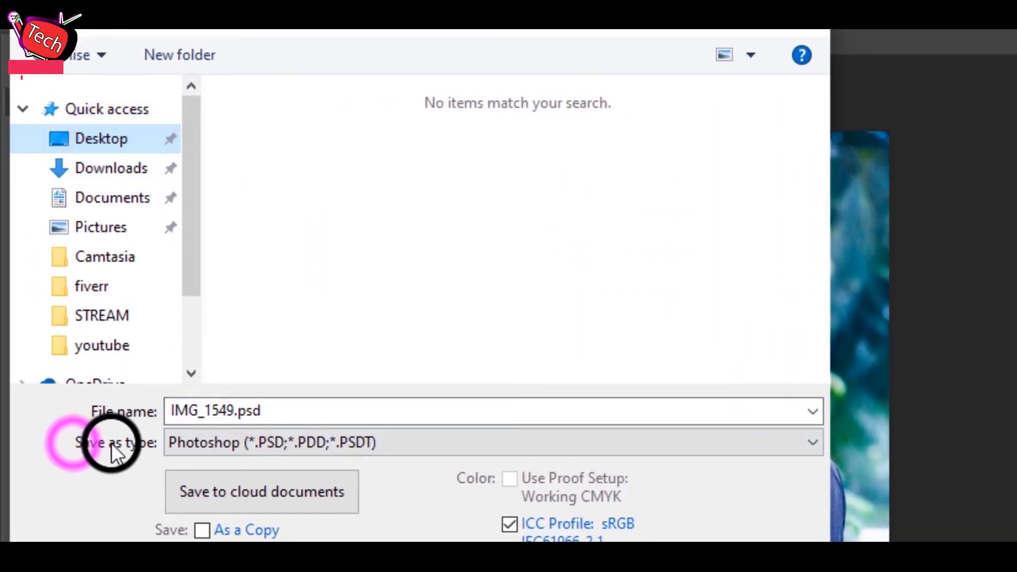
- Choose JPEG (*.JPG;*.JPEG;*.JPE) as the file type for IMG_1549 and save the file
double_click(267, 411)
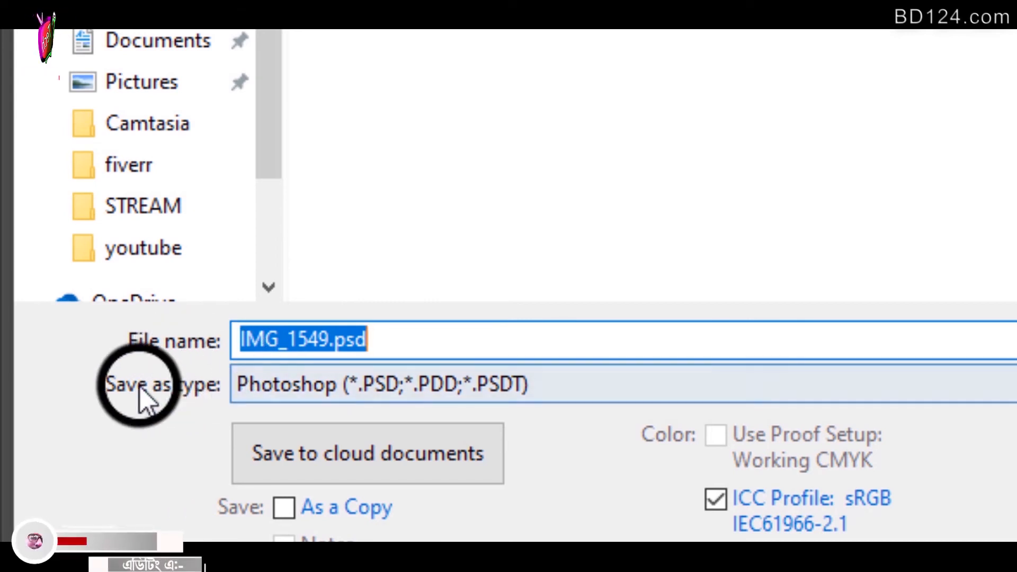
left_click(321, 386)
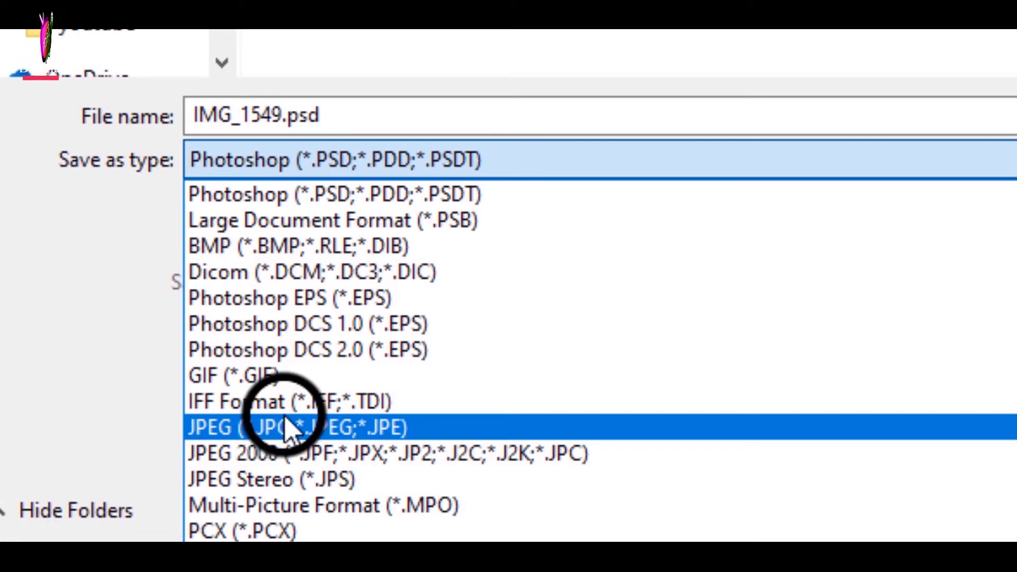
left_click(289, 428)
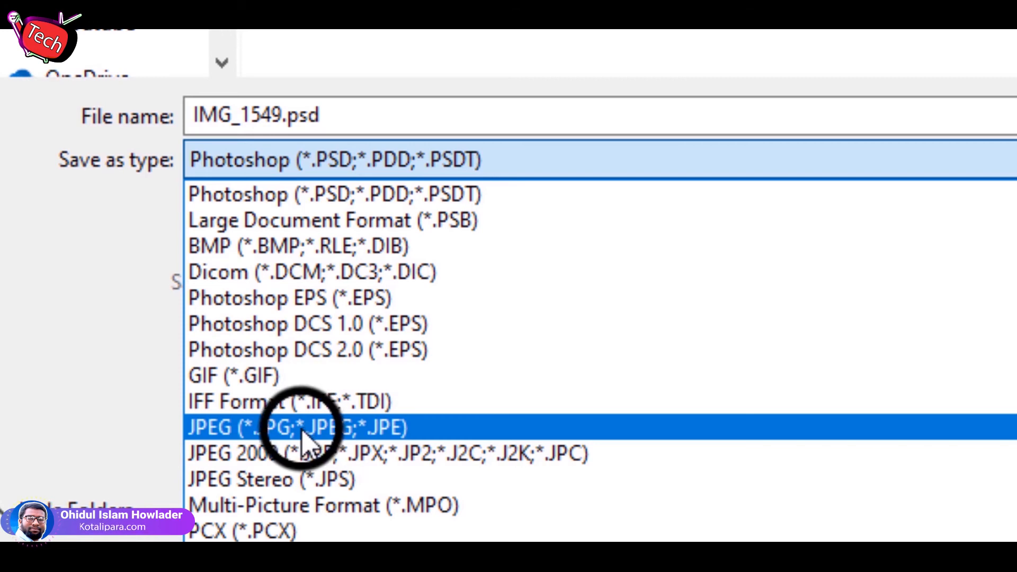
left_click(244, 428)
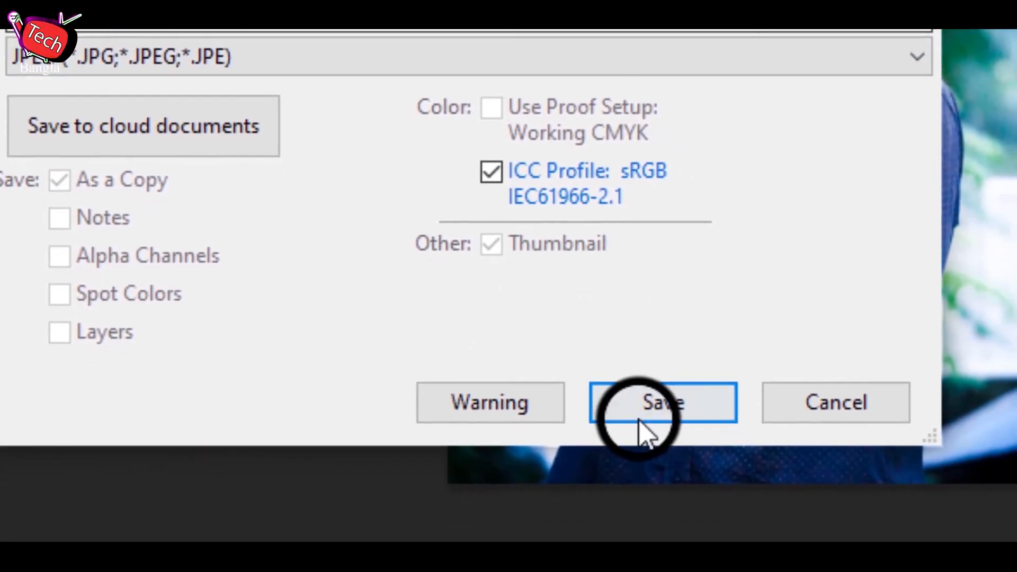
left_click(839, 505)
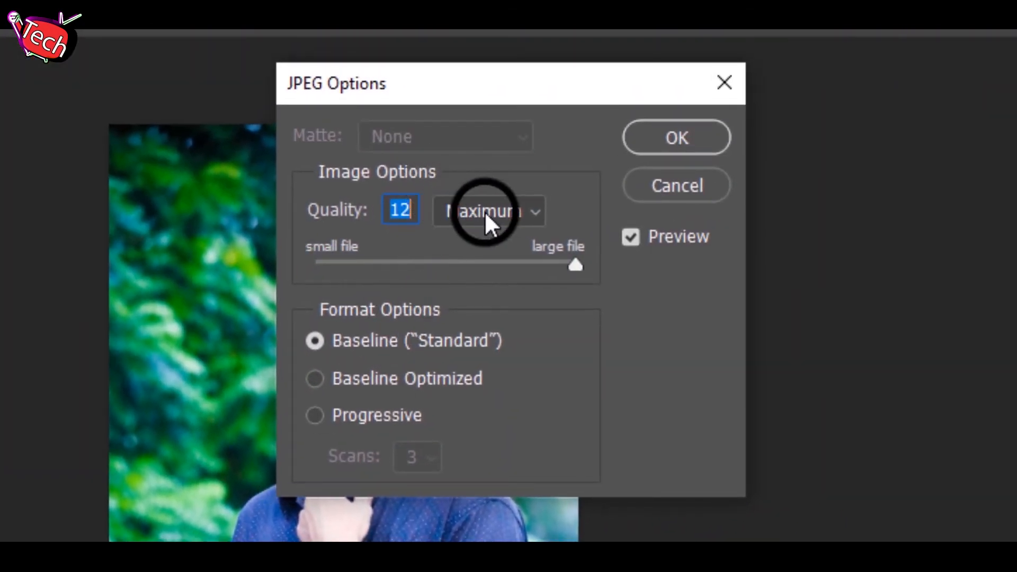
- Export the JPEG at Maximum quality, 12, with the Baseline ("Standard") format option
left_click(514, 211)
left_click(479, 308)
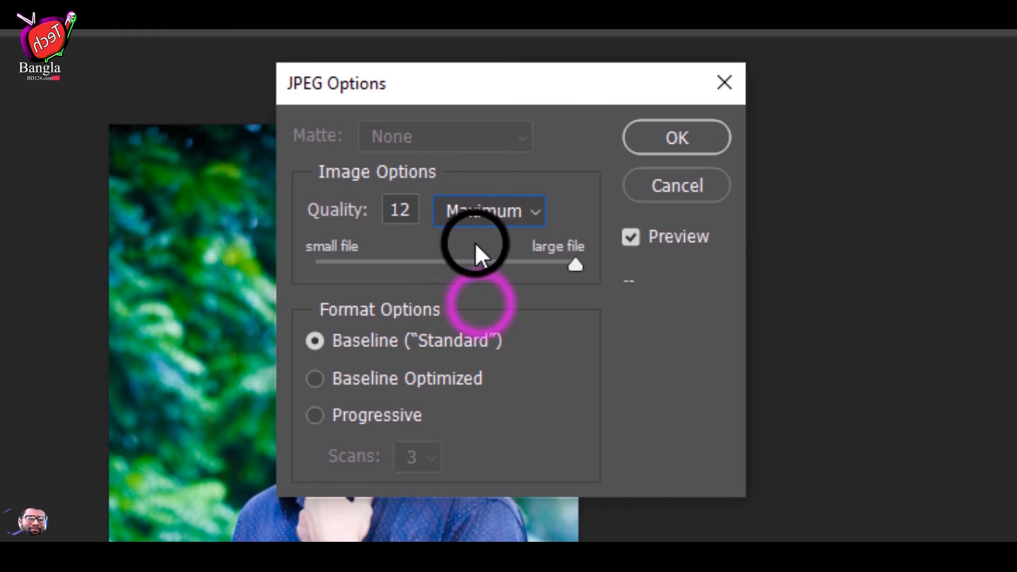
left_click(474, 211)
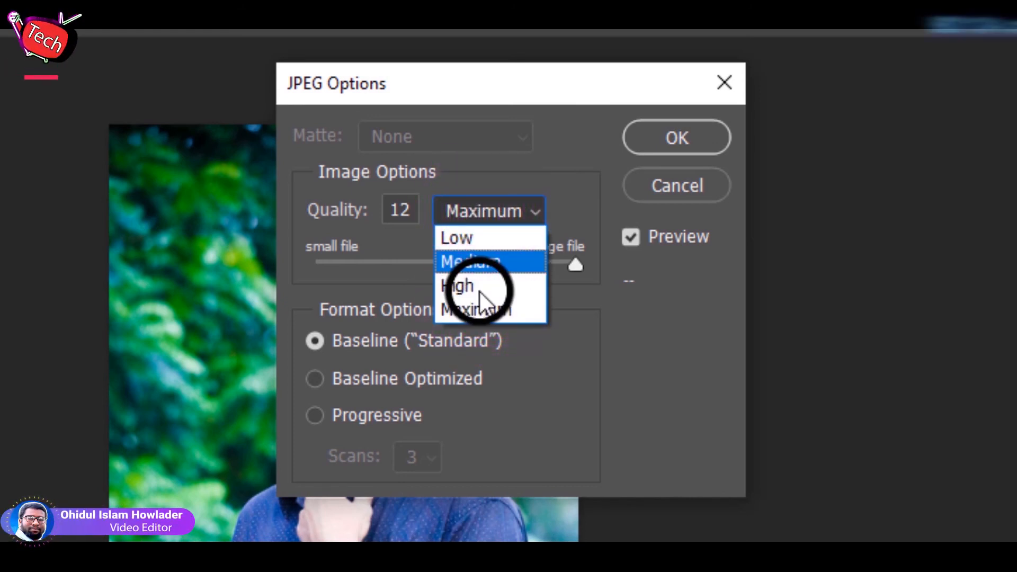
left_click(464, 98)
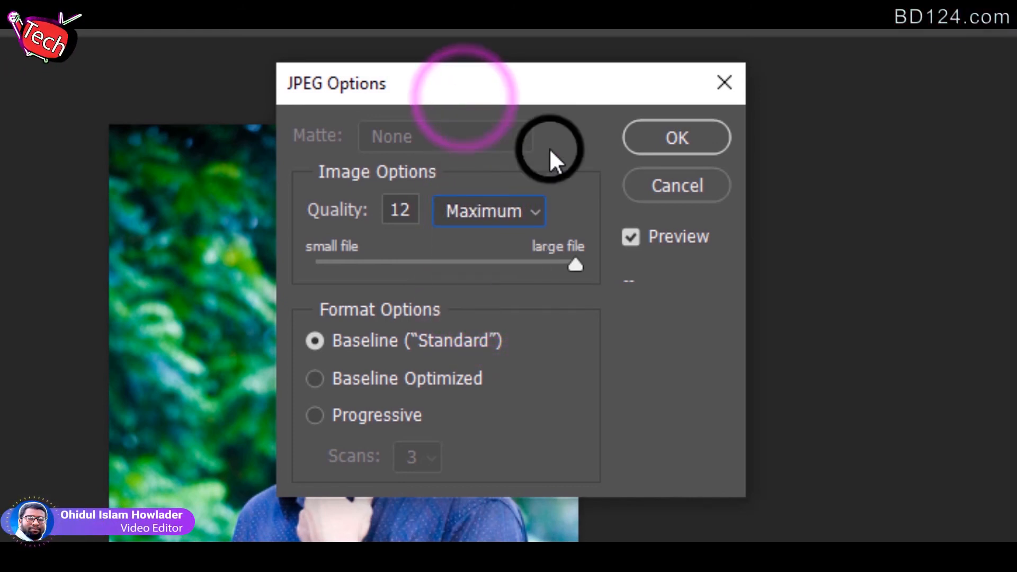
left_click(679, 134)
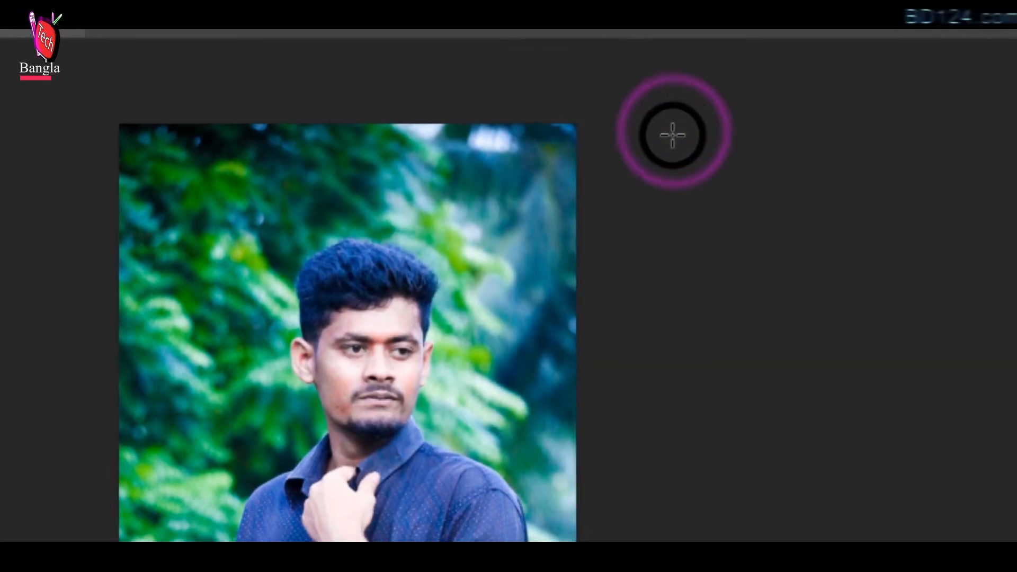